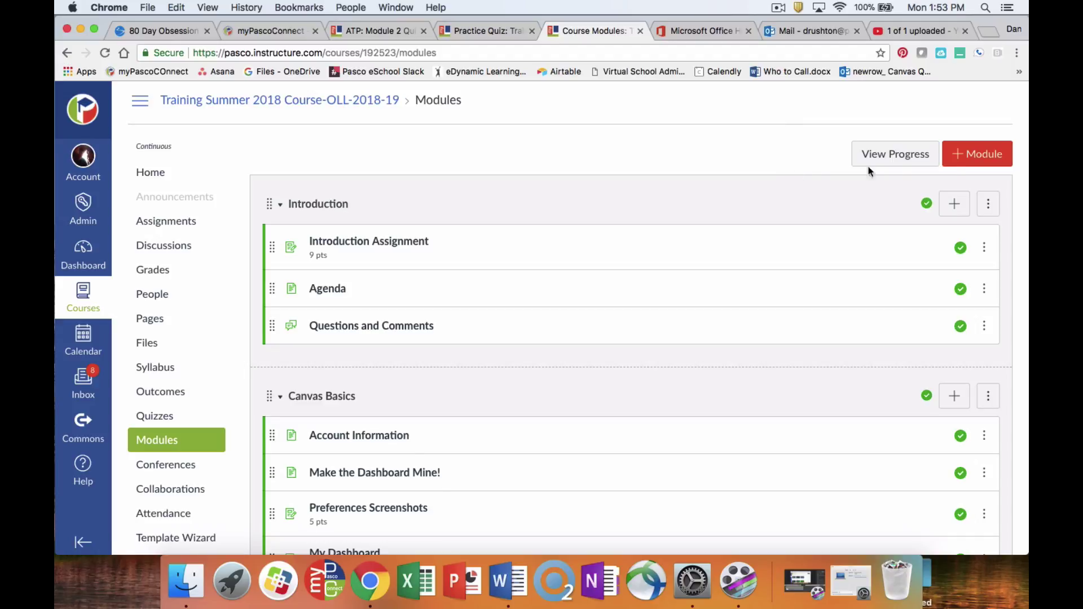
Add a new module named 'Practice Module' to the course
click(974, 158)
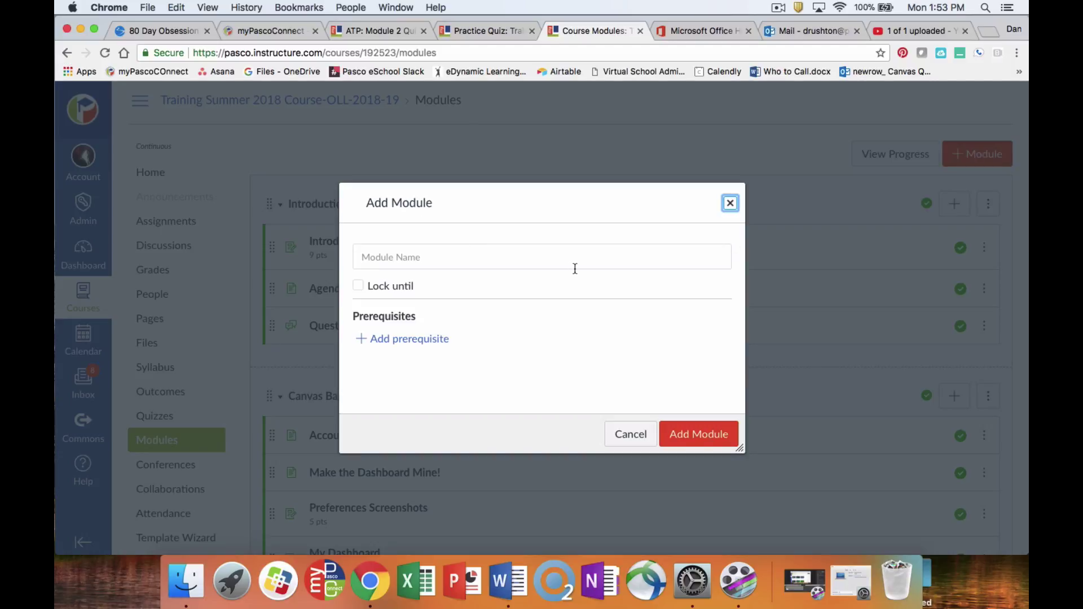
click(523, 256)
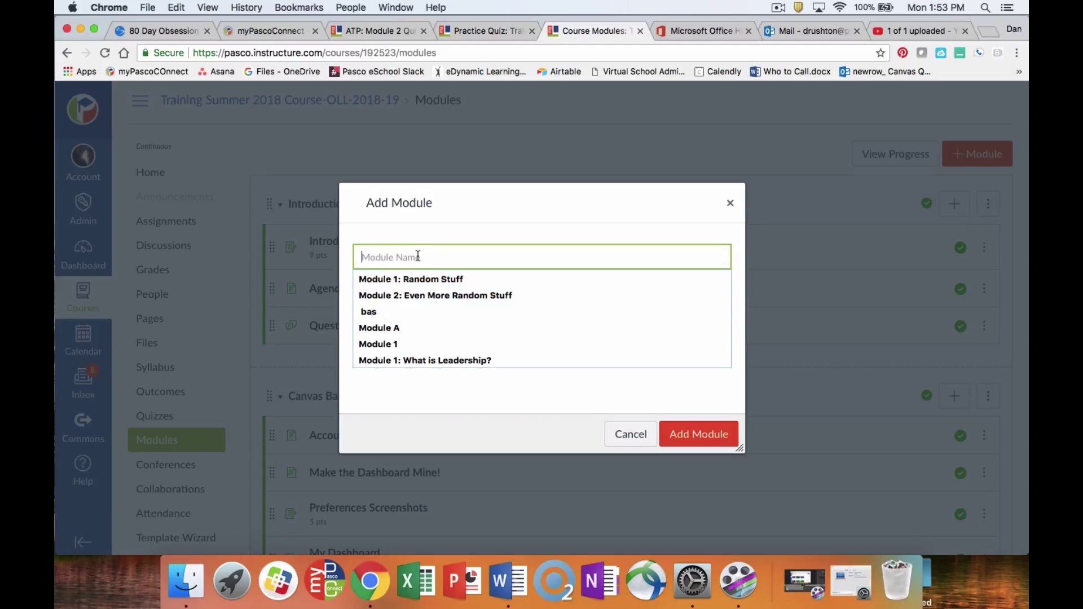
text(Prac)
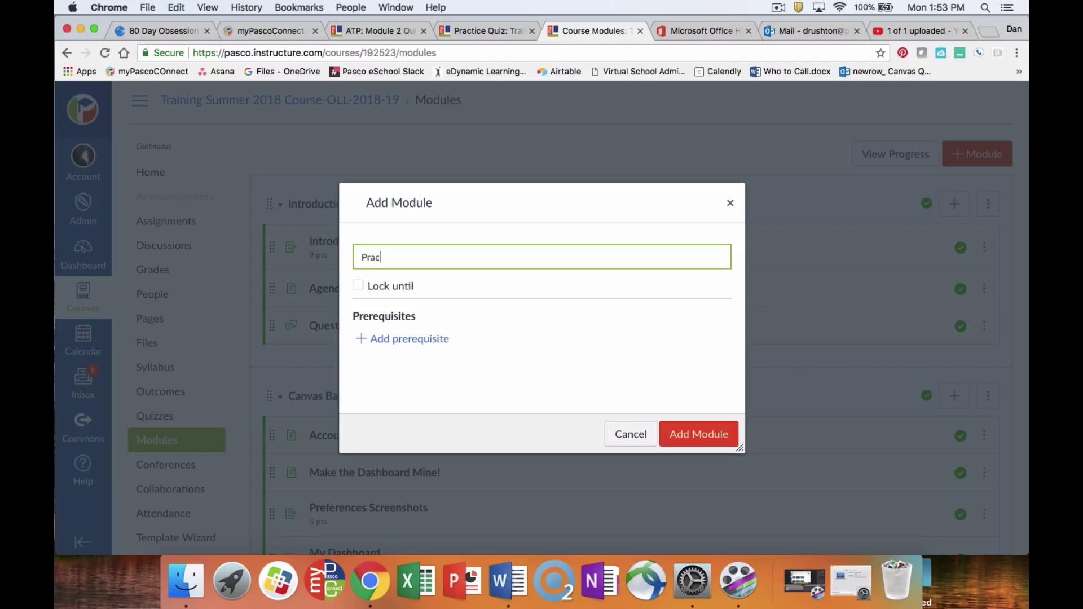
text(tice Module)
click(688, 435)
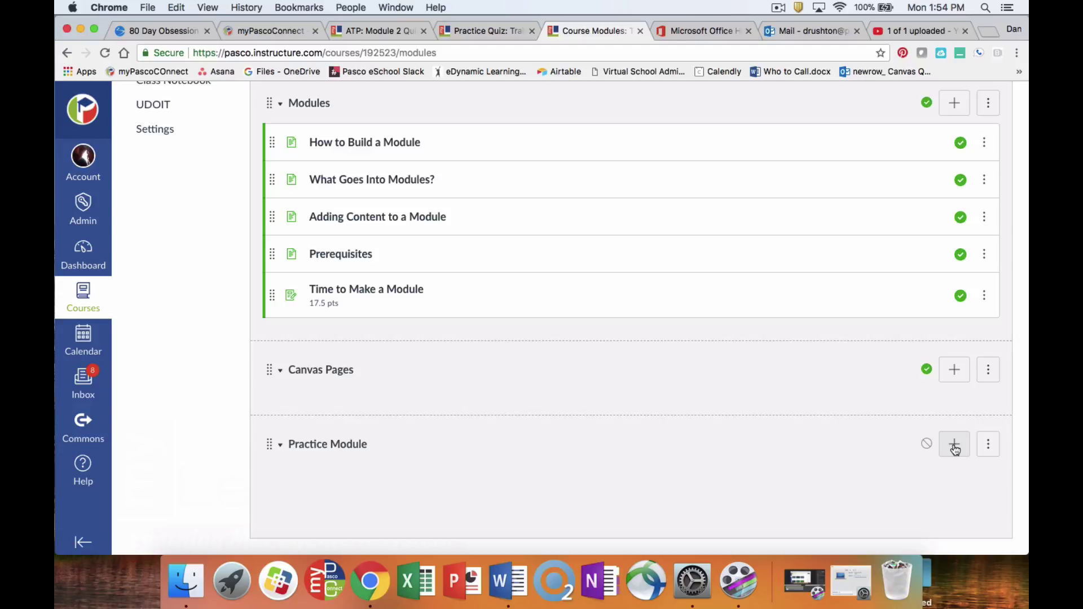
Add a new blank content page named 'New Content Page' to Practice Module
click(955, 445)
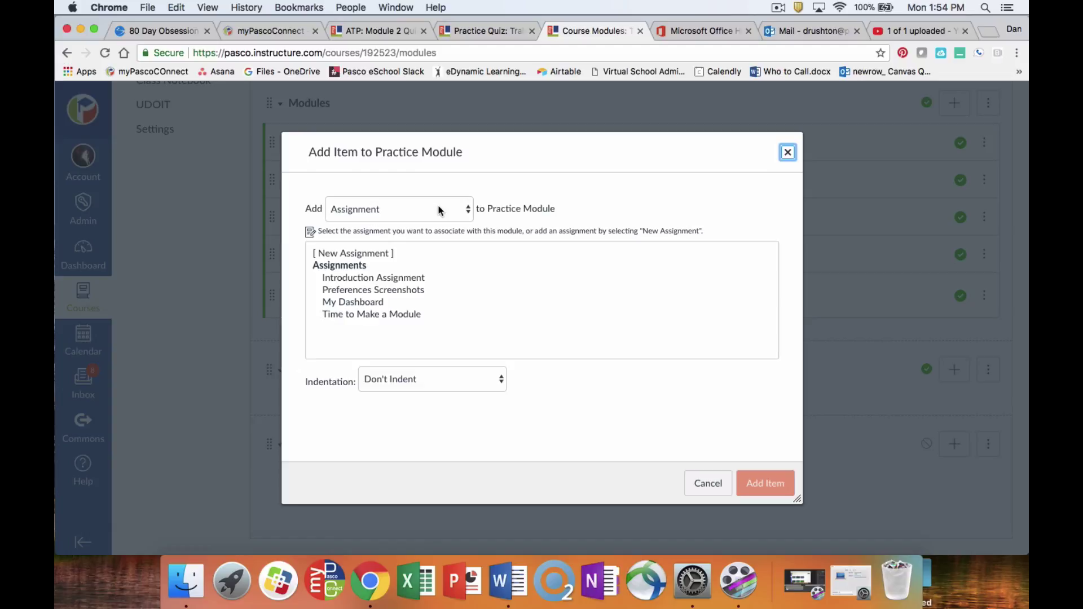
click(440, 210)
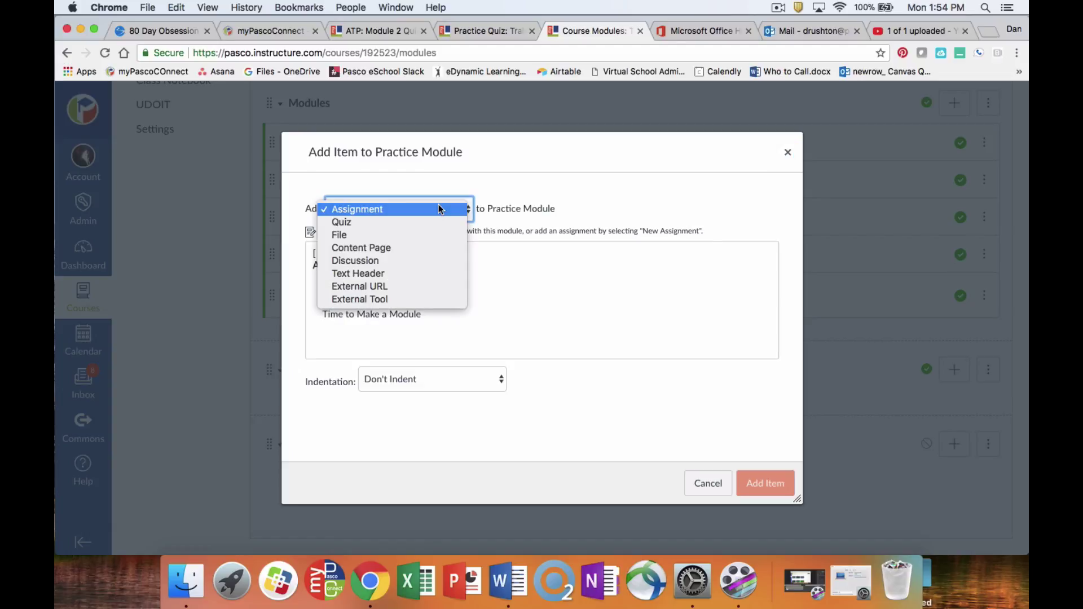
click(405, 248)
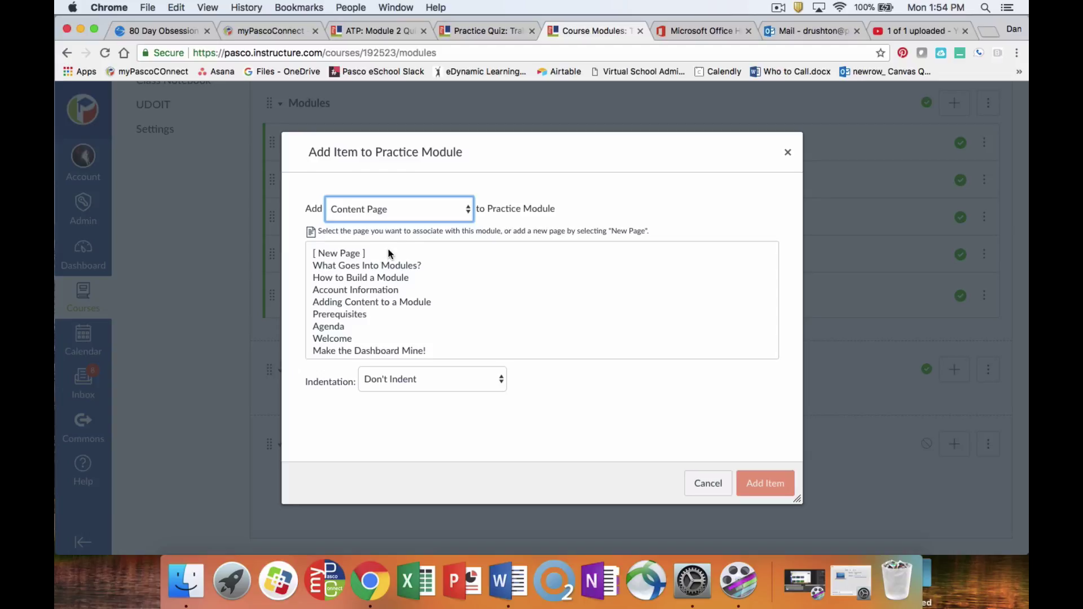
click(346, 255)
right_click(386, 388)
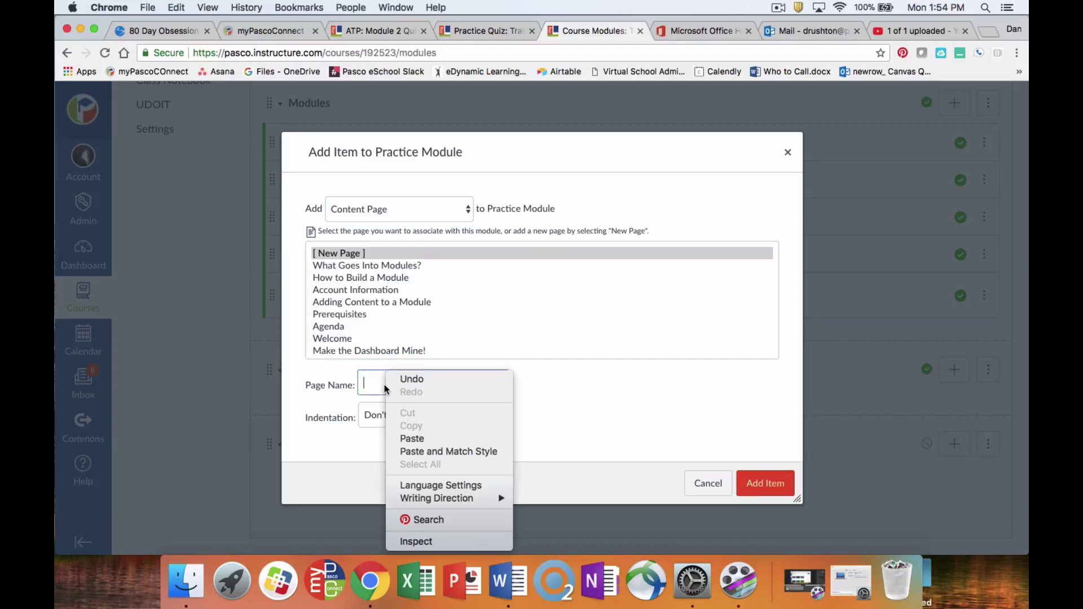
right_click(376, 385)
click(376, 385)
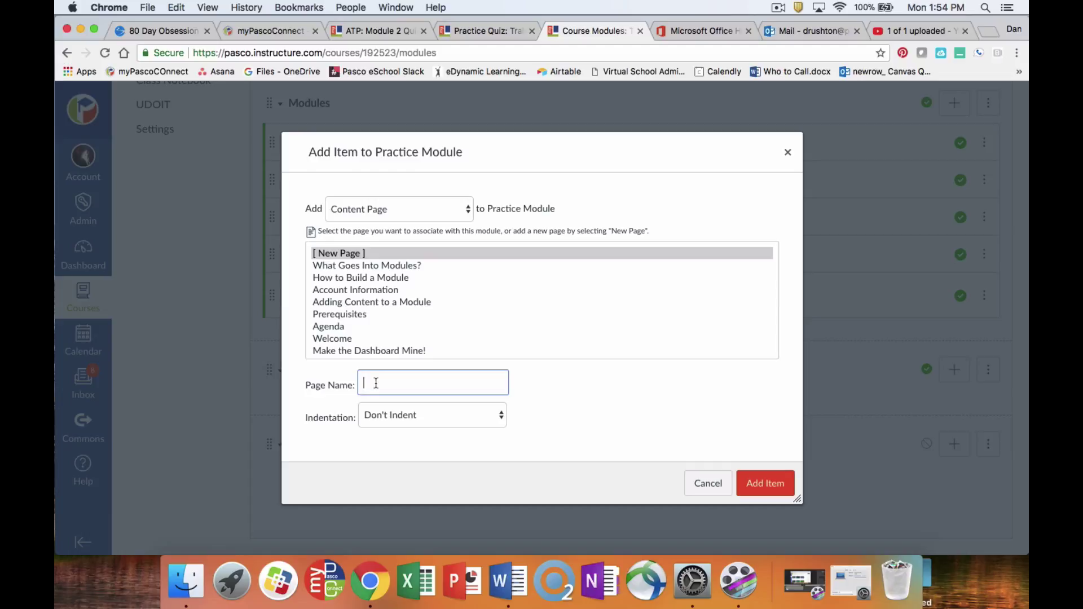
text(New Content Page)
click(761, 482)
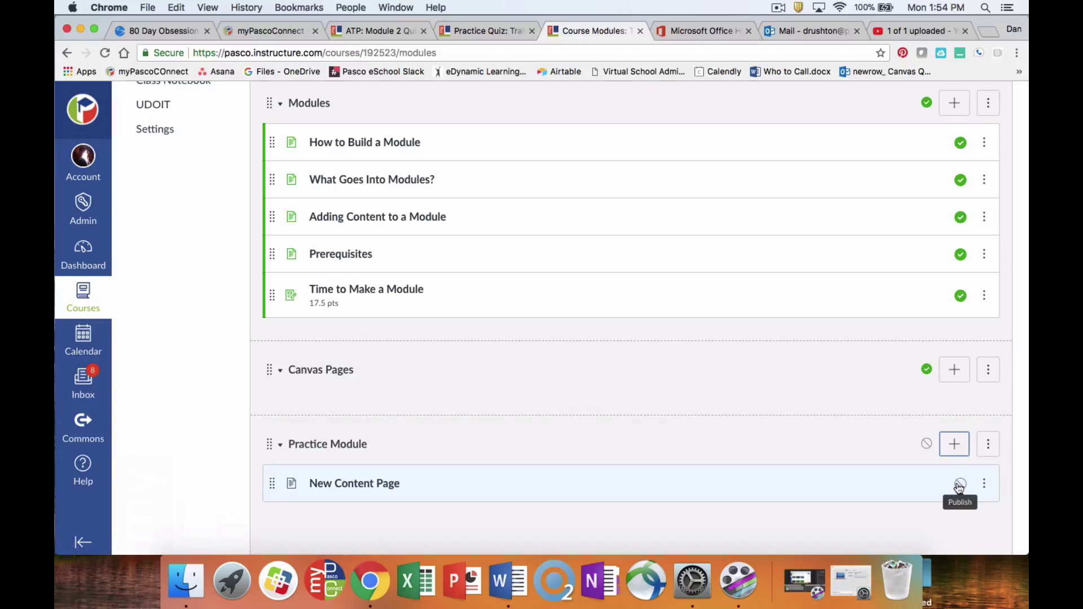
Add a new blank assignment named 'New Assignment Page' to Practice Module
click(954, 443)
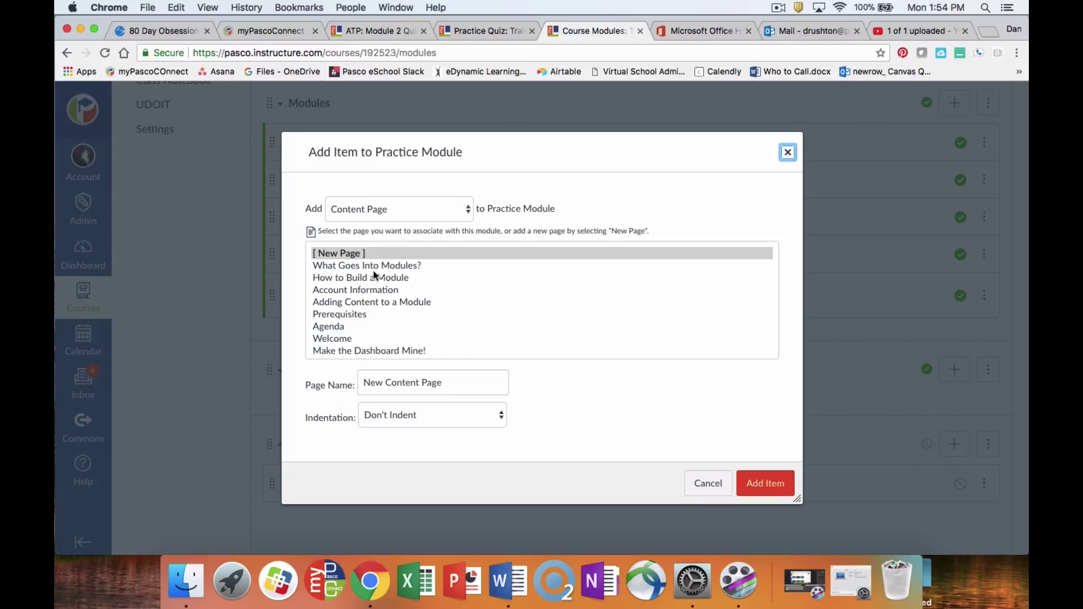
click(433, 212)
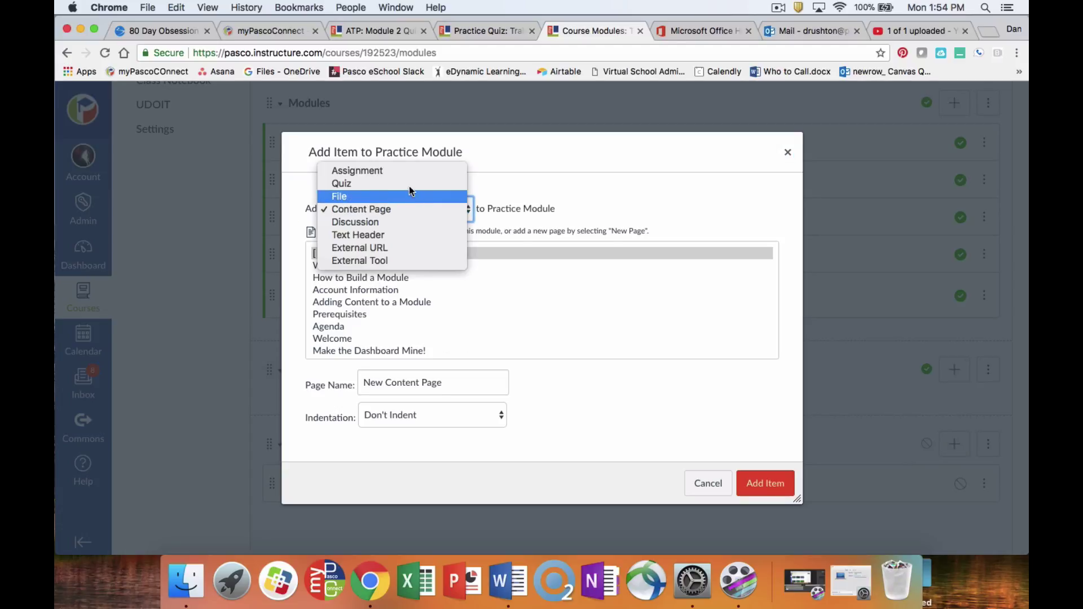
click(411, 171)
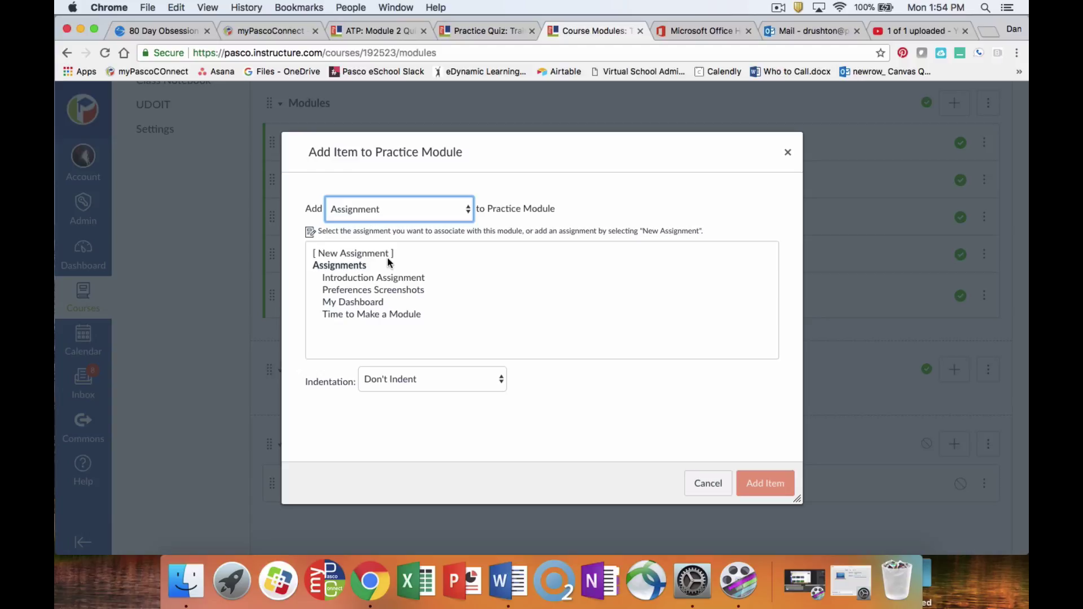
click(363, 252)
click(409, 376)
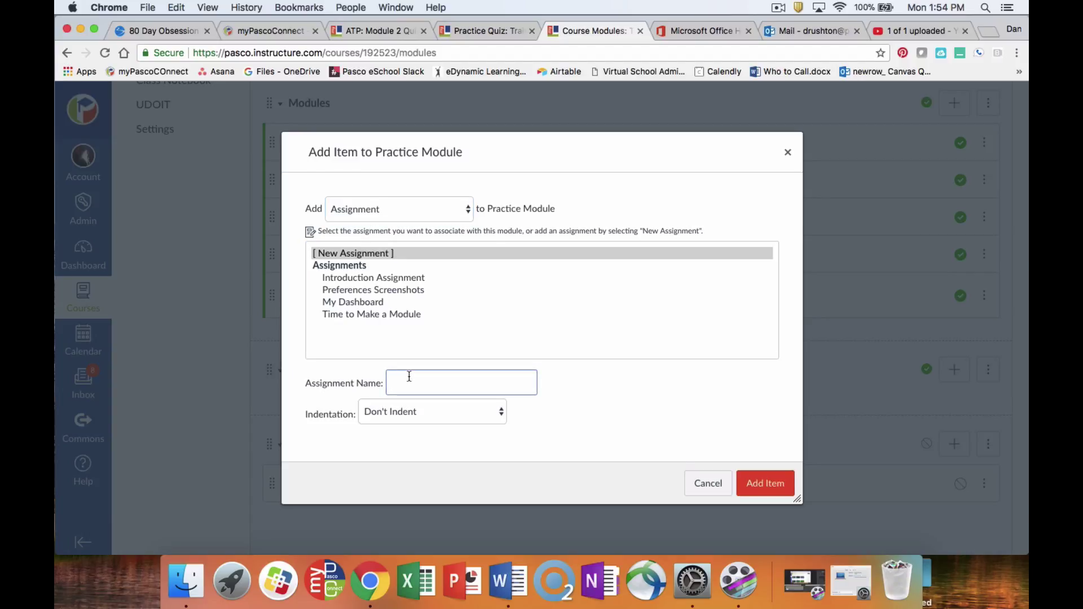
text(New Assignment Page)
click(759, 483)
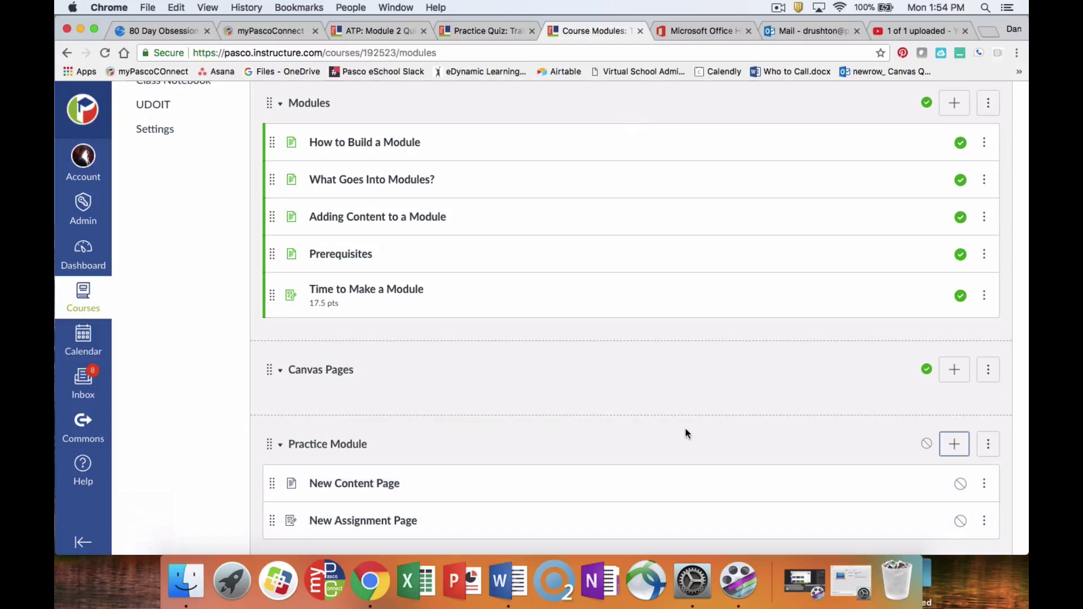
Scroll down the Modules page to bring Practice Module's header into view
scroll(685, 431, down, 3)
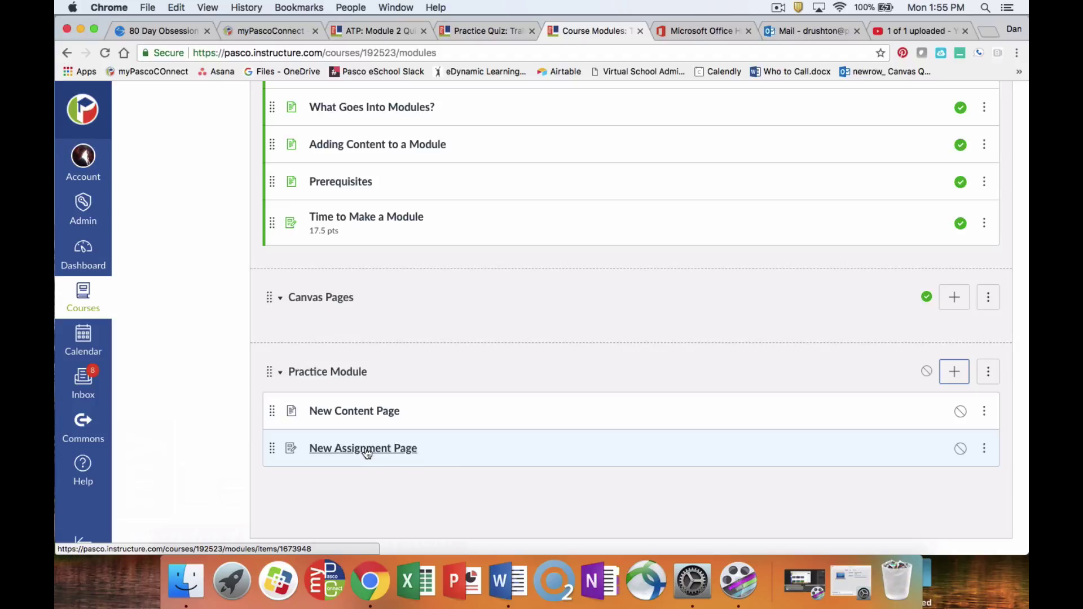
Add the existing Welcome content page as the third item of Practice Module
click(953, 375)
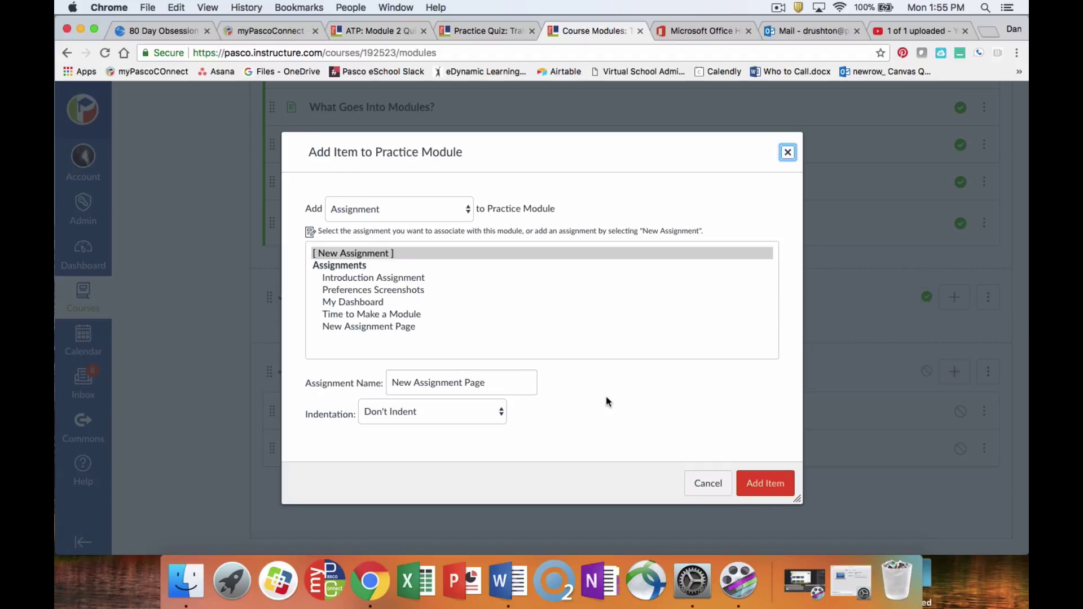
click(443, 209)
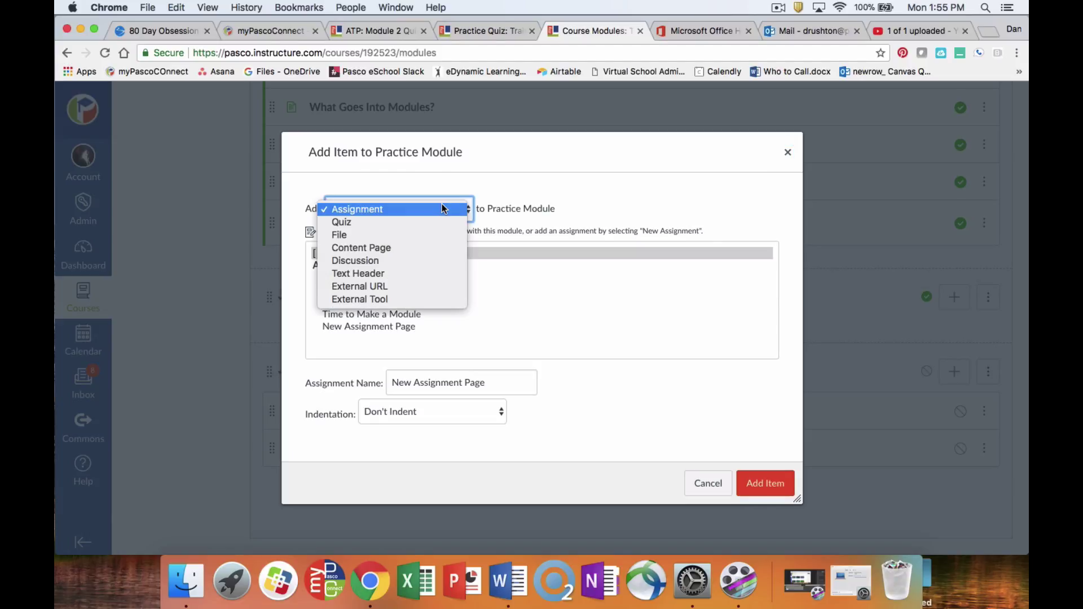
click(419, 248)
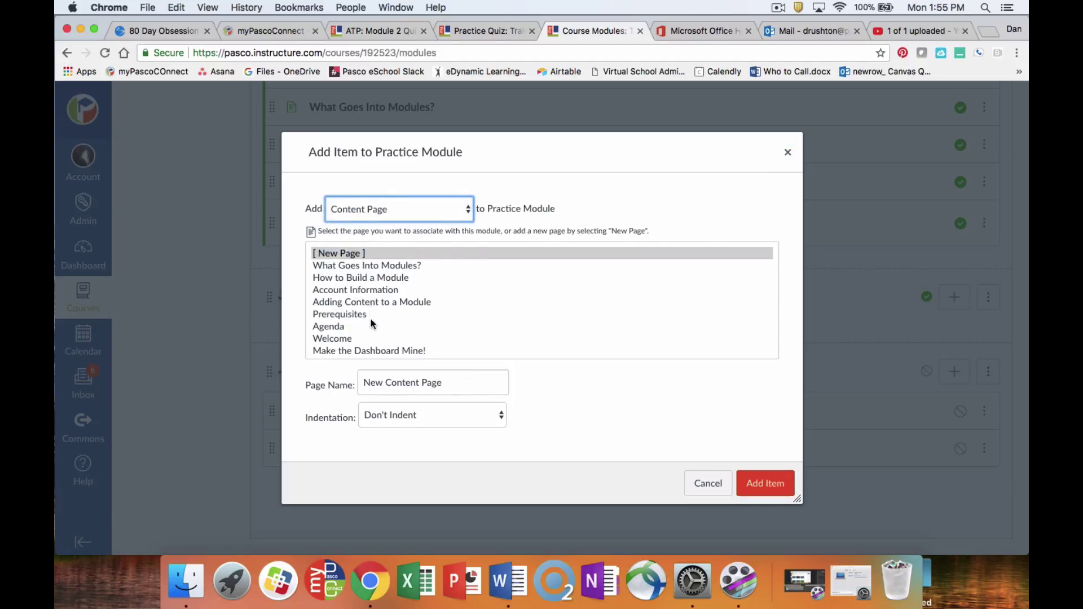
scroll(363, 347, down, 1)
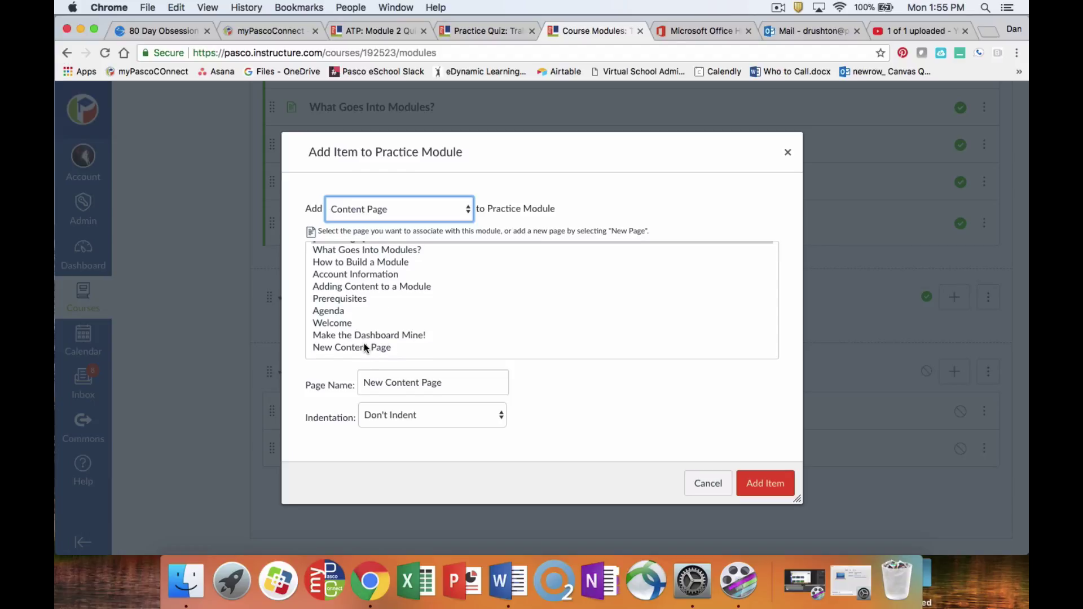
scroll(364, 347, up, 1)
scroll(363, 346, down, 1)
click(335, 323)
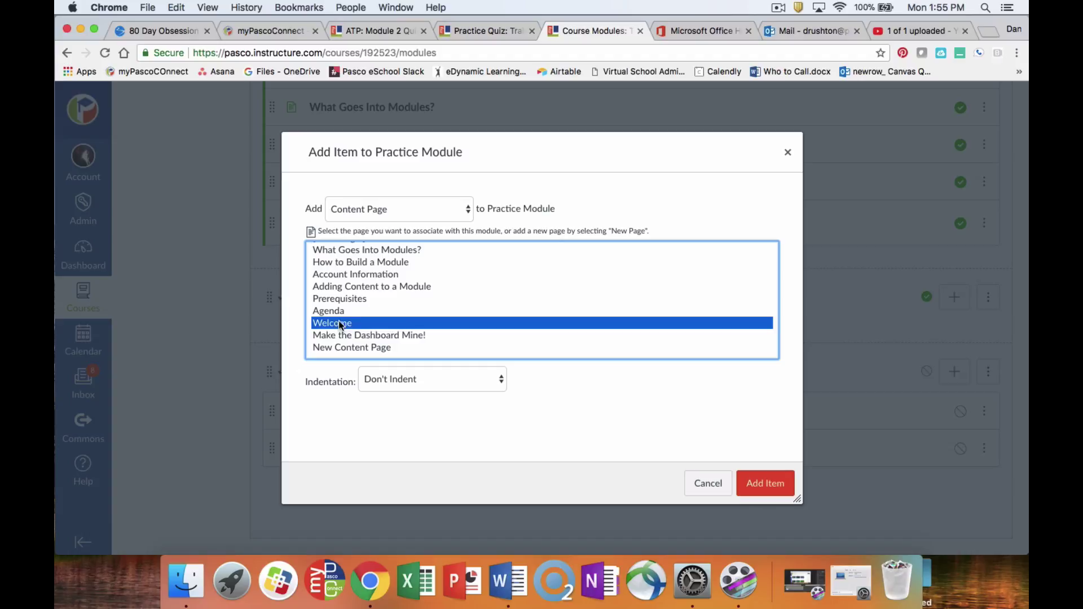
click(767, 484)
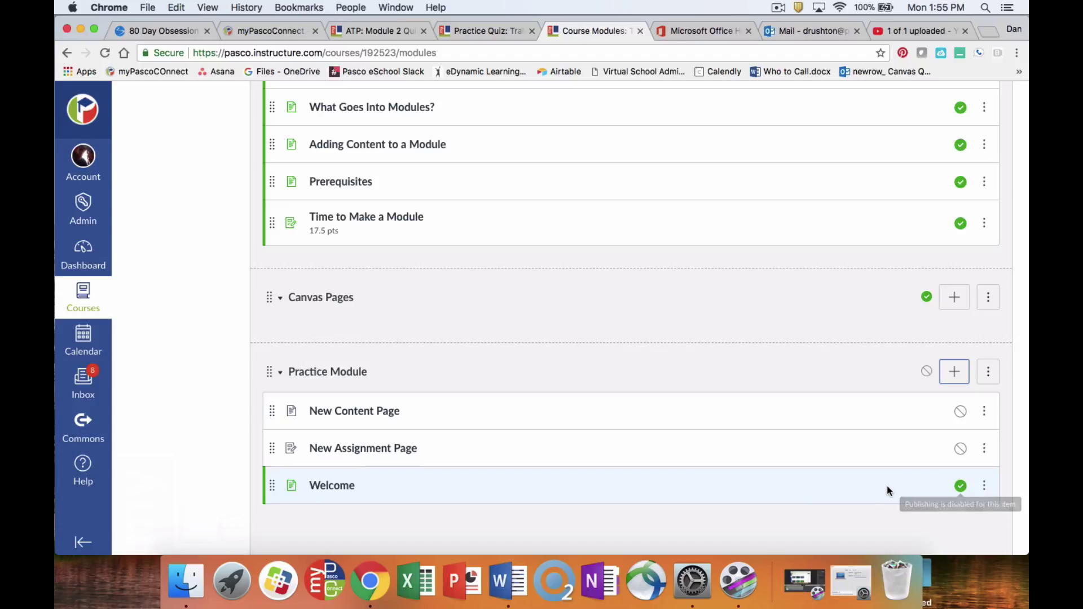
Add the existing Practice Quiz as the fourth item of Practice Module
click(956, 375)
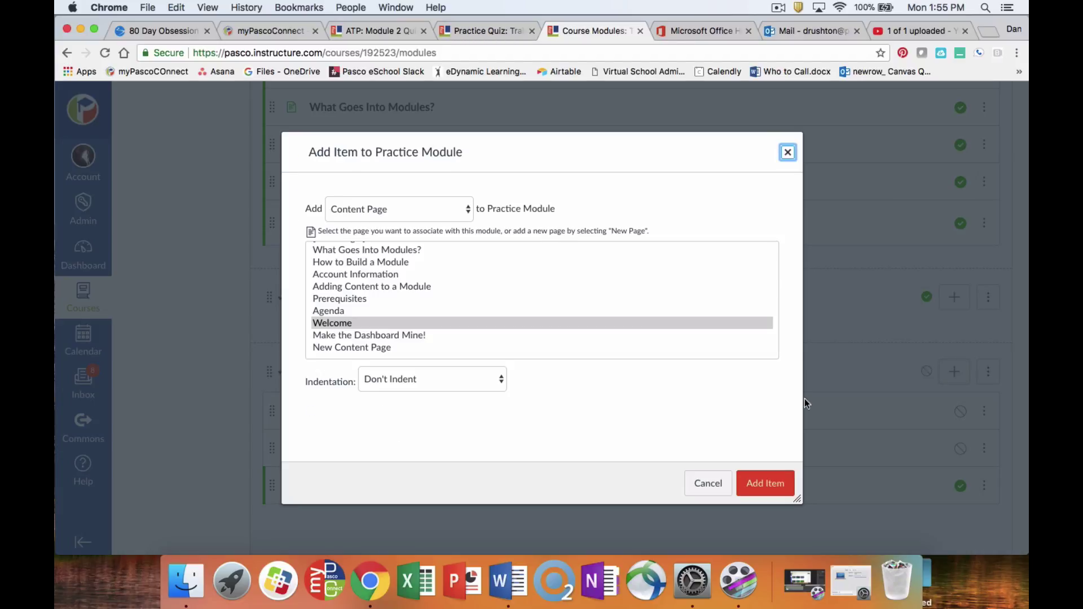
click(433, 210)
click(390, 184)
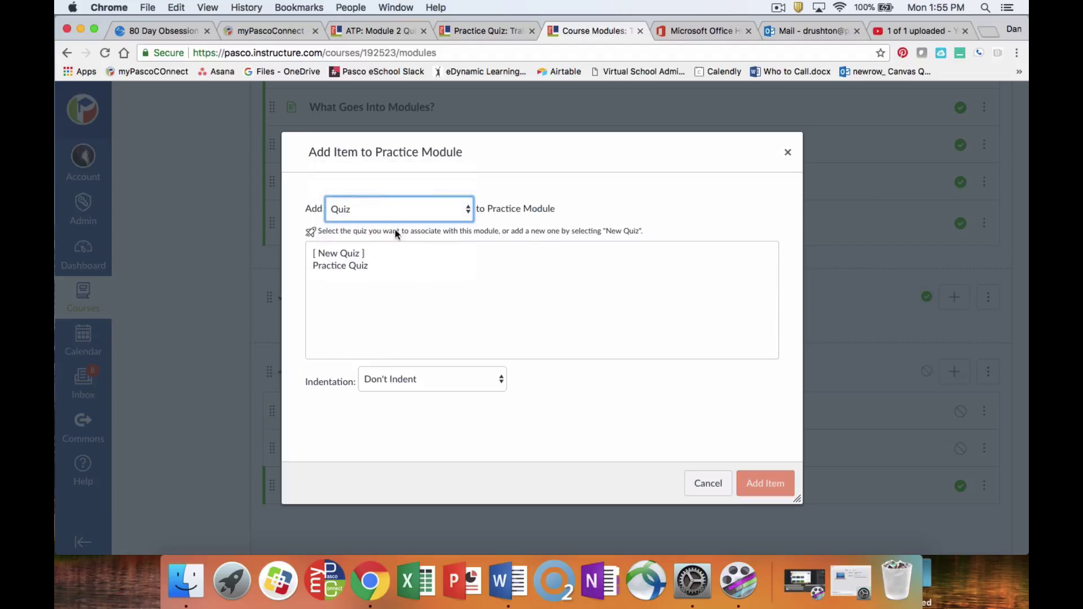
click(350, 267)
click(765, 484)
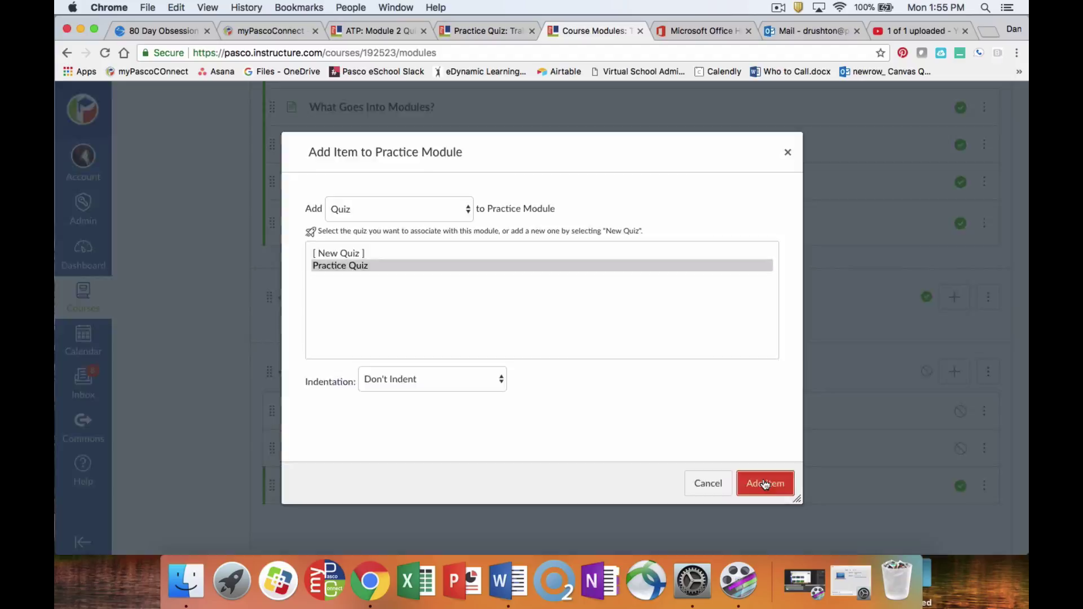
scroll(696, 435, down, 2)
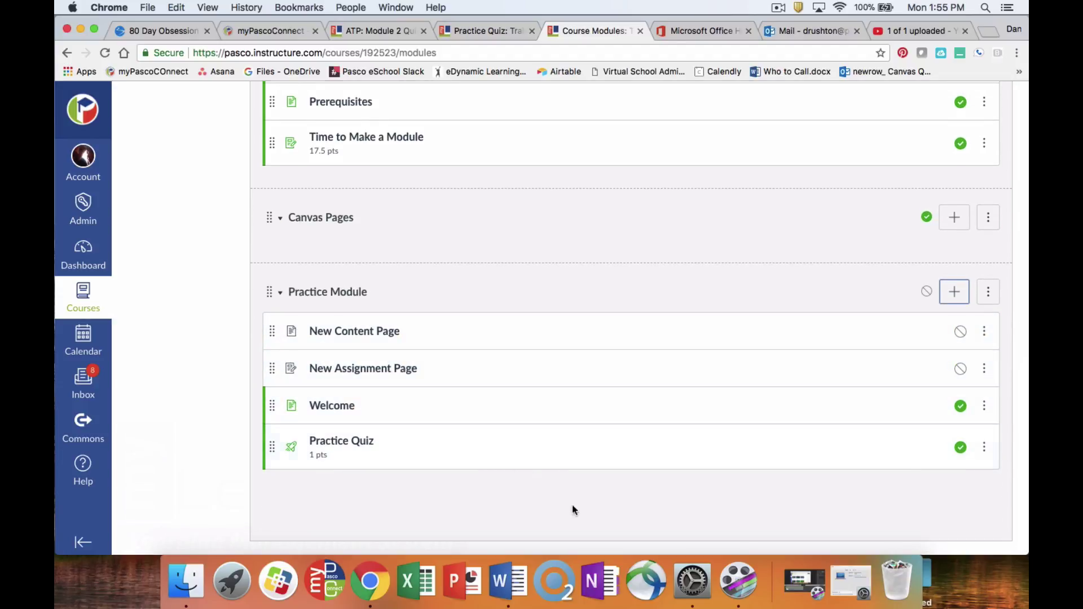